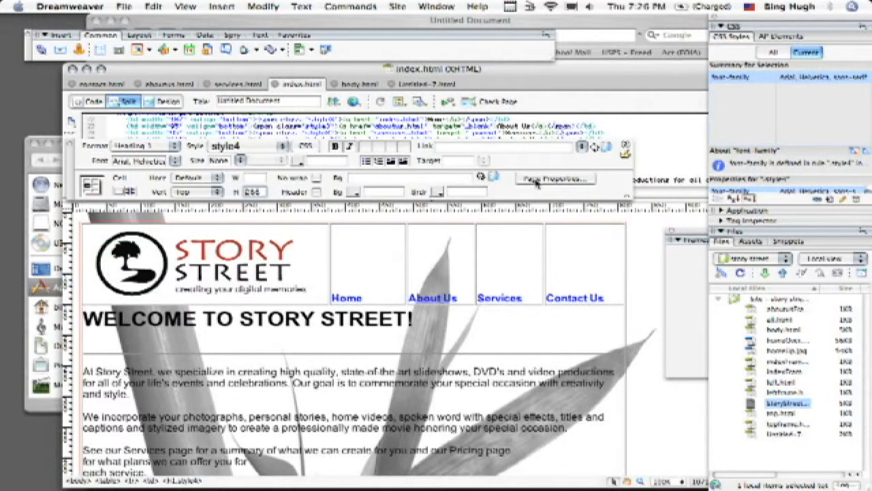
- In the page properties, set the page font to Verdana, Arial, Helvetica, sans-serif at 10 pixels with text color #660000
click(437, 7)
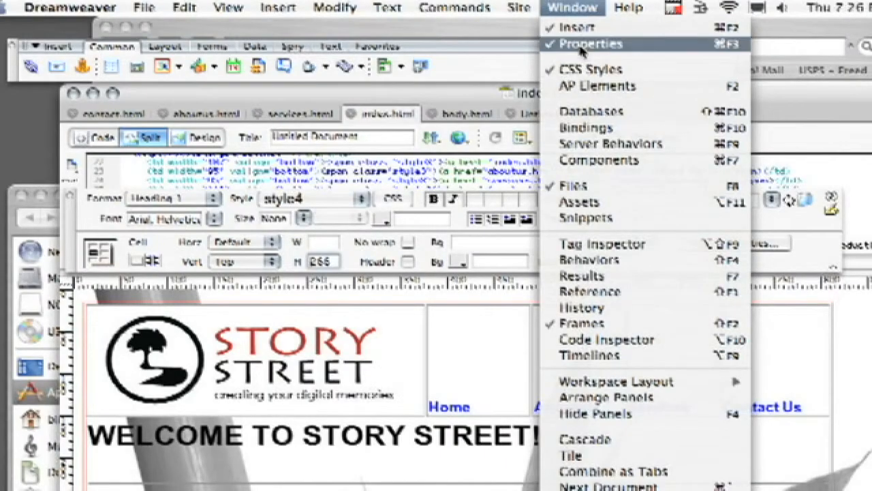
click(815, 251)
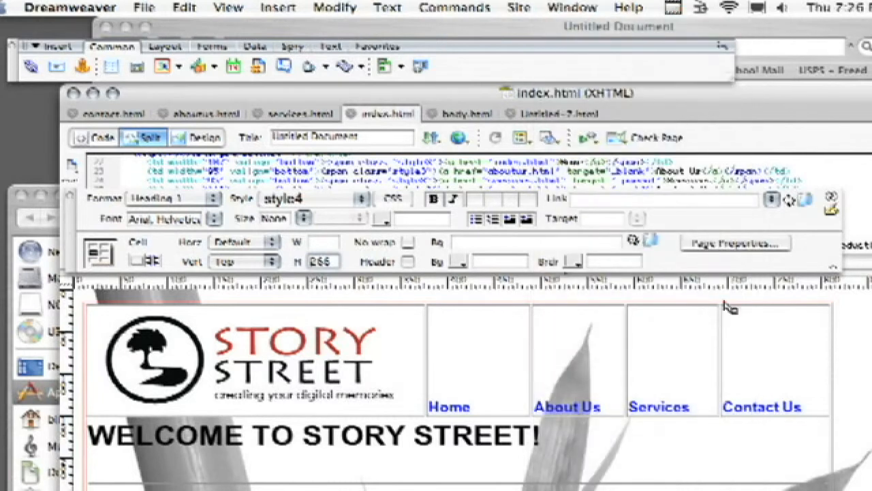
click(719, 245)
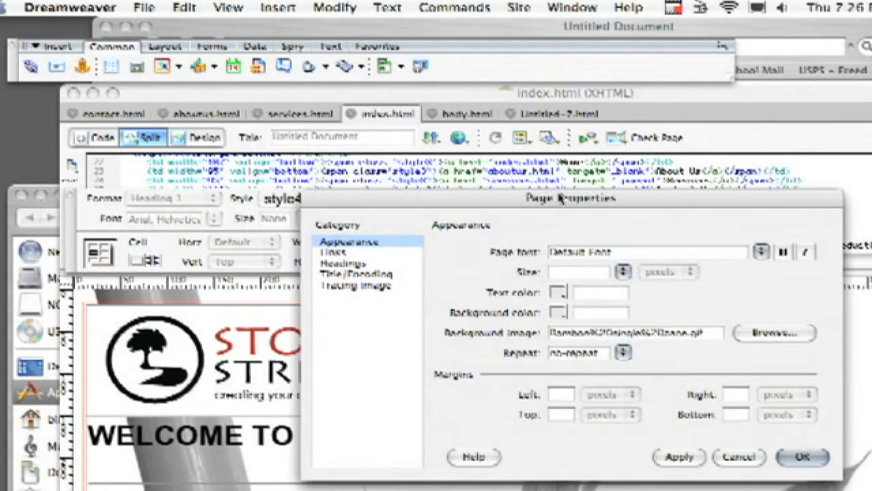
drag(565, 198, 544, 130)
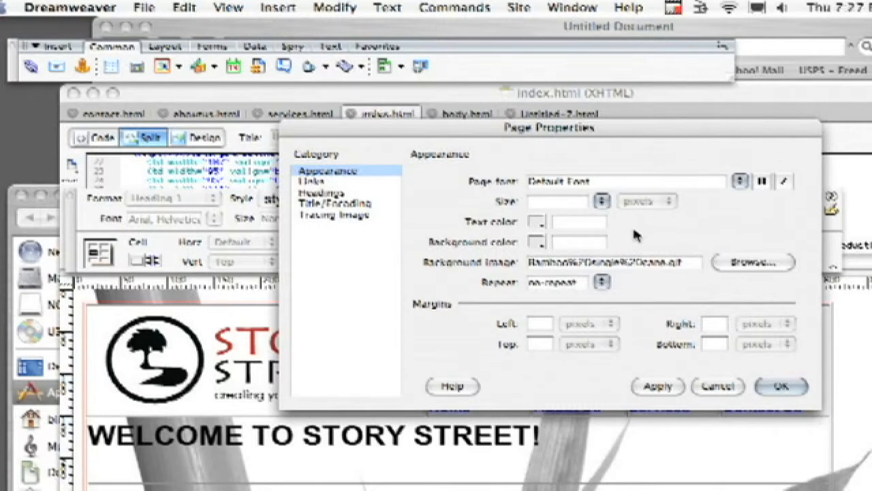
click(740, 182)
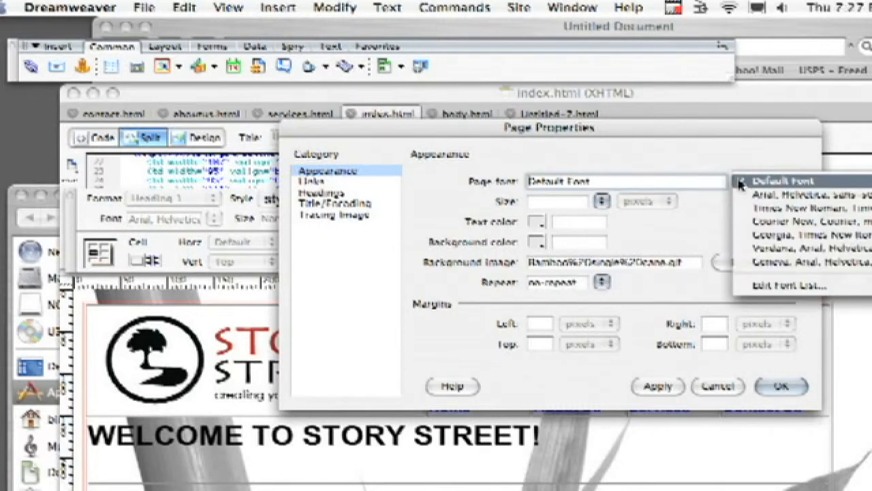
click(782, 251)
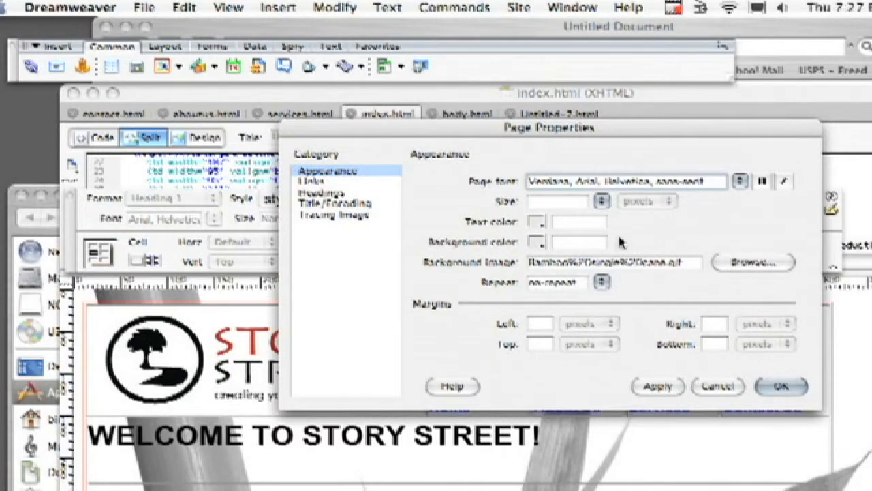
click(601, 201)
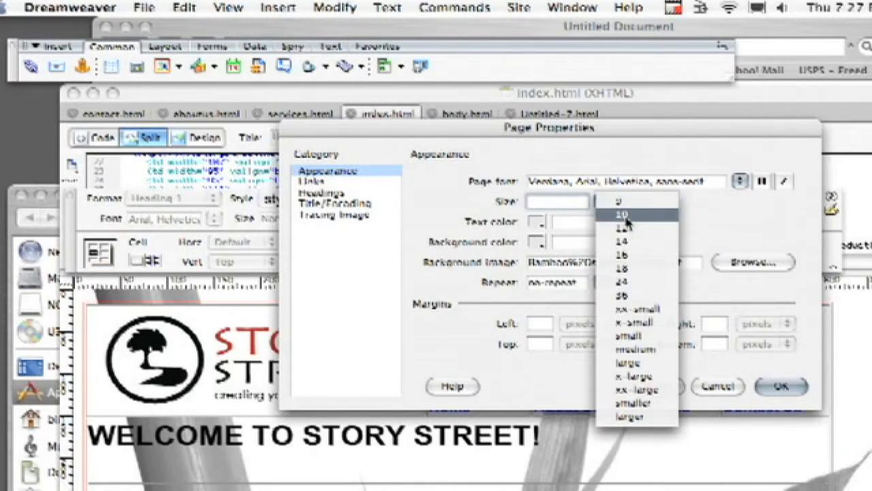
click(626, 215)
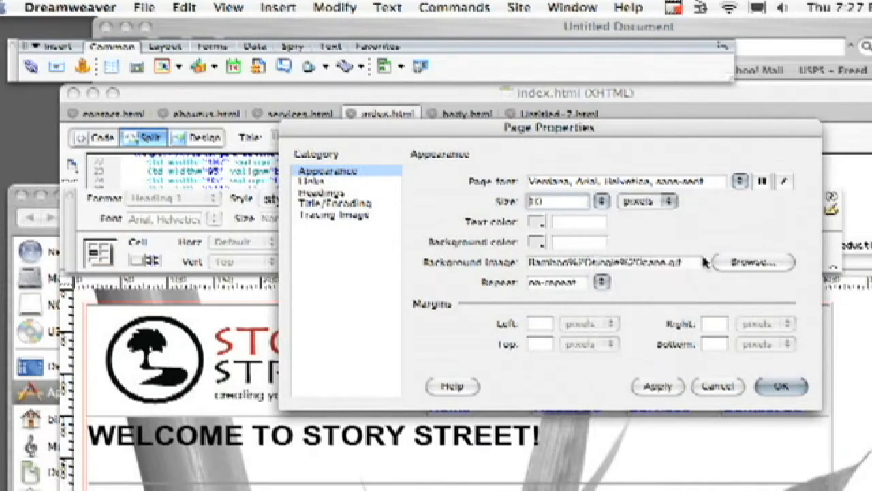
click(538, 224)
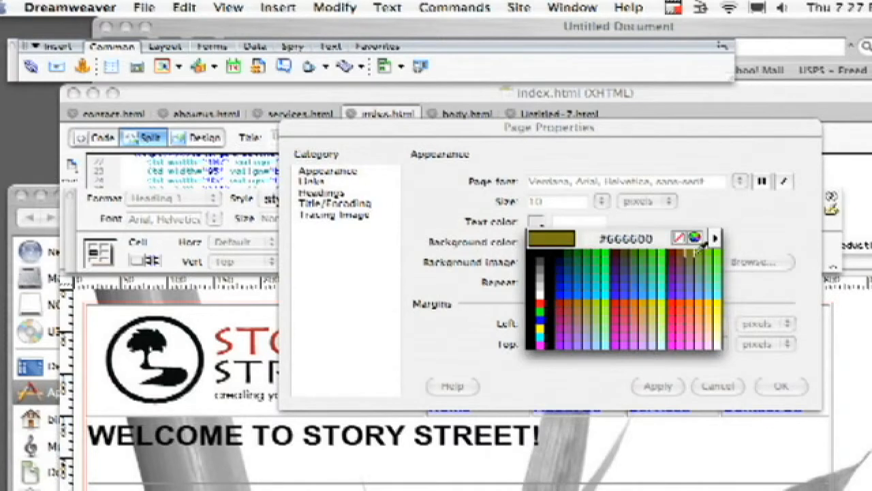
click(673, 250)
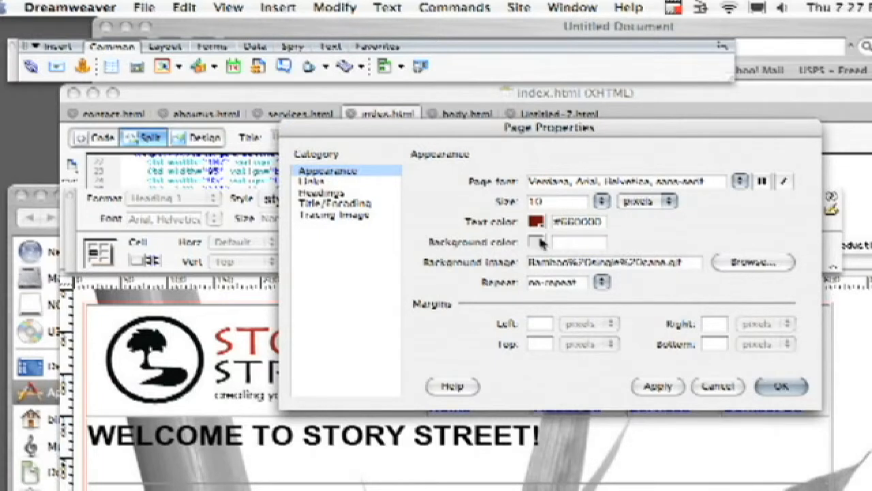
click(538, 242)
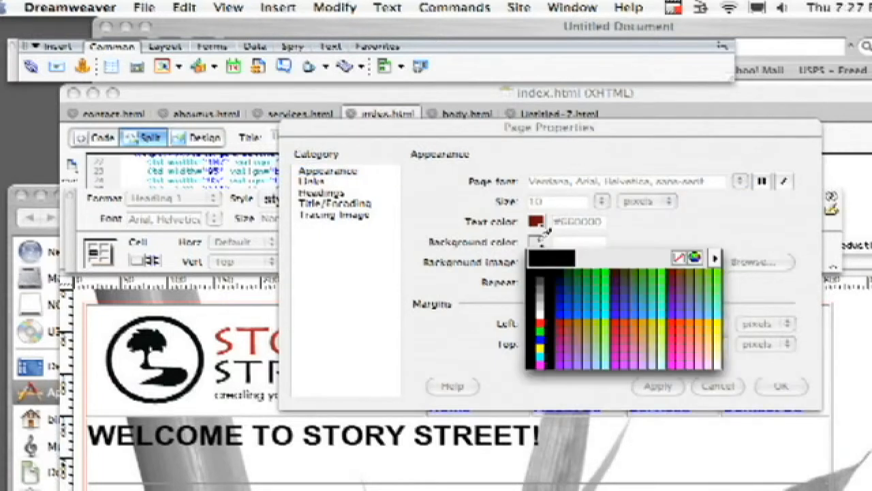
click(539, 245)
double_click(556, 242)
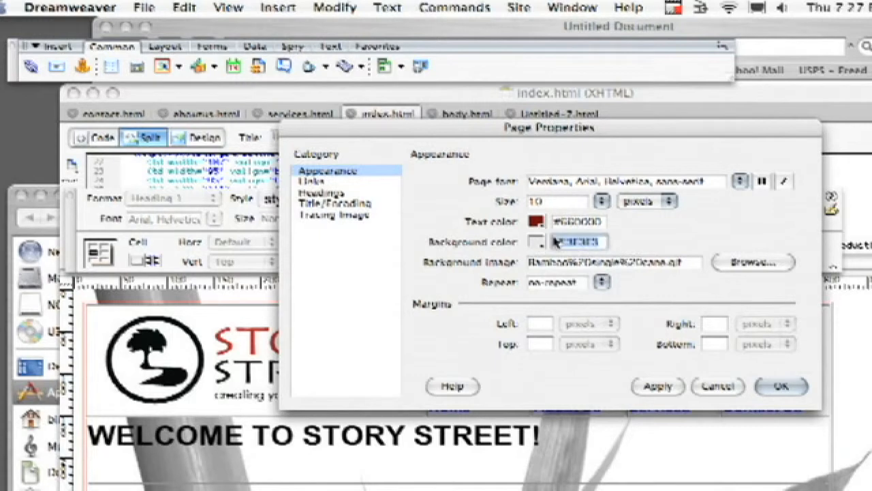
key(BackSpace)
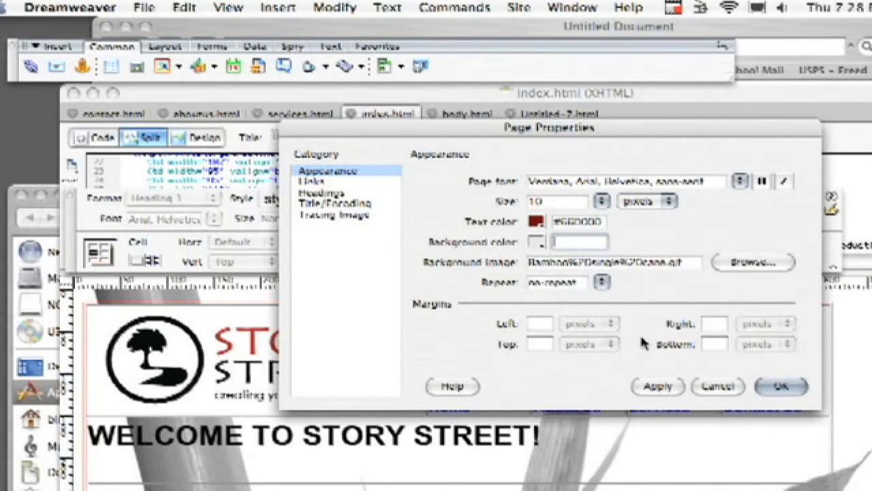
- Set the page's left, top and right margins to 12 pixels
click(535, 323)
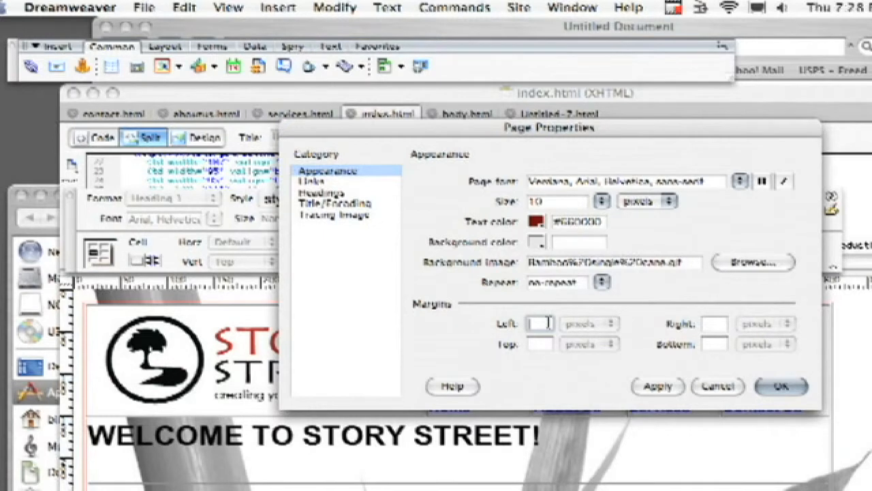
text(12)
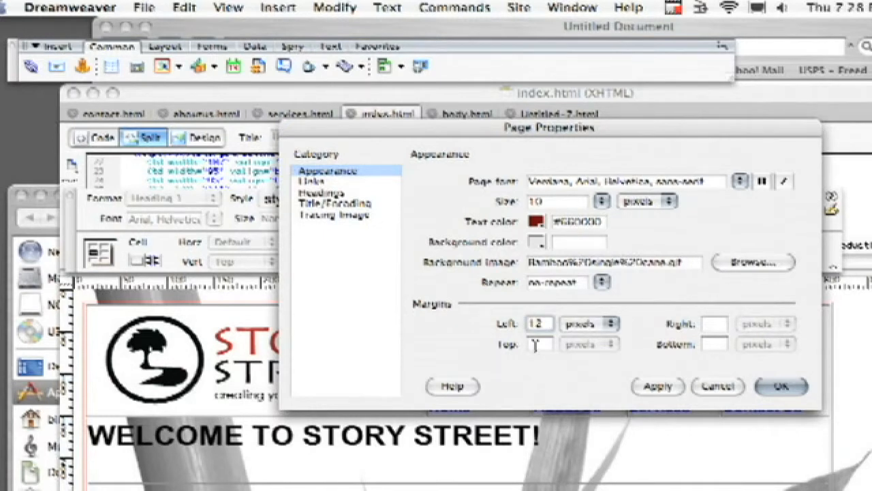
click(535, 347)
text(12)
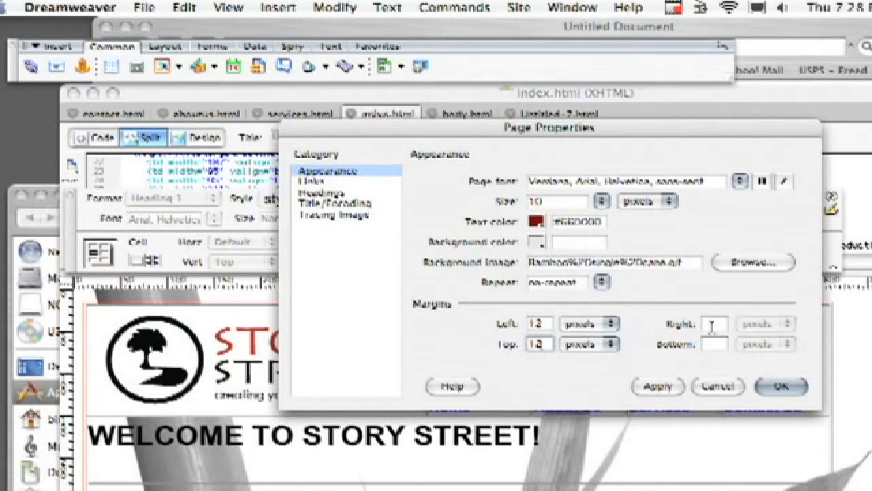
click(711, 326)
text(12)
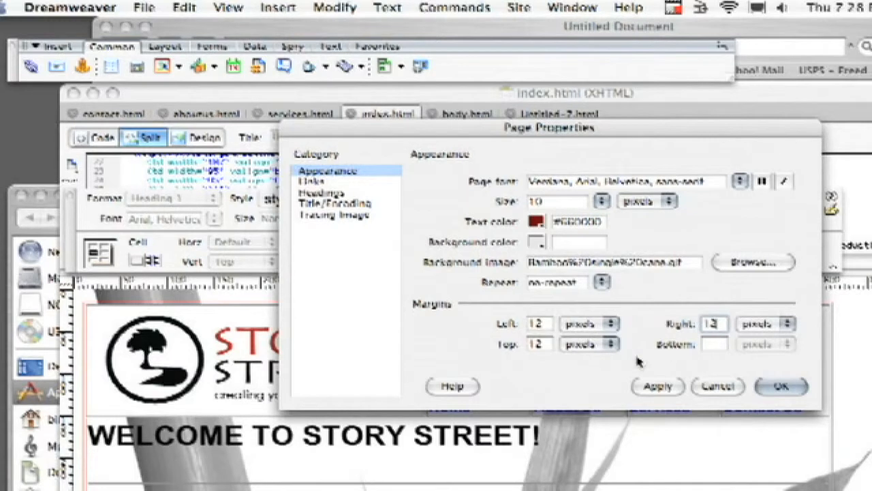
- Set the link font to Courier New, Courier, monospace at 10 pixels
click(313, 182)
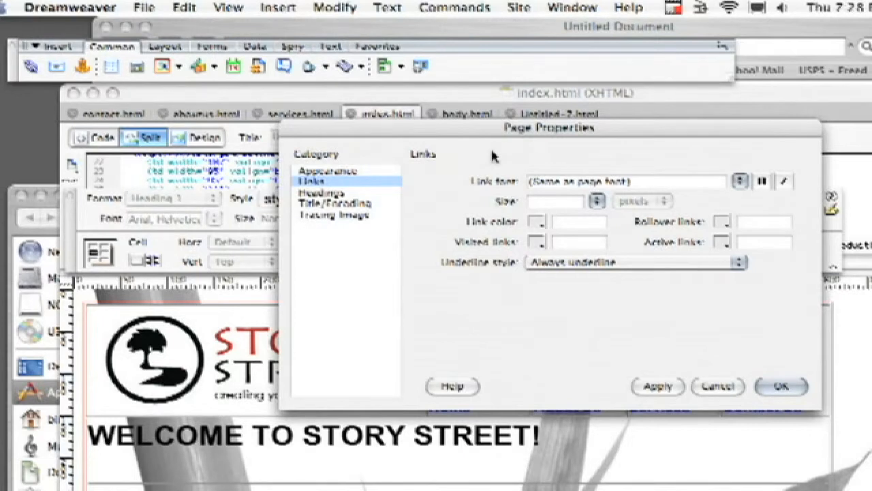
drag(493, 156, 445, 107)
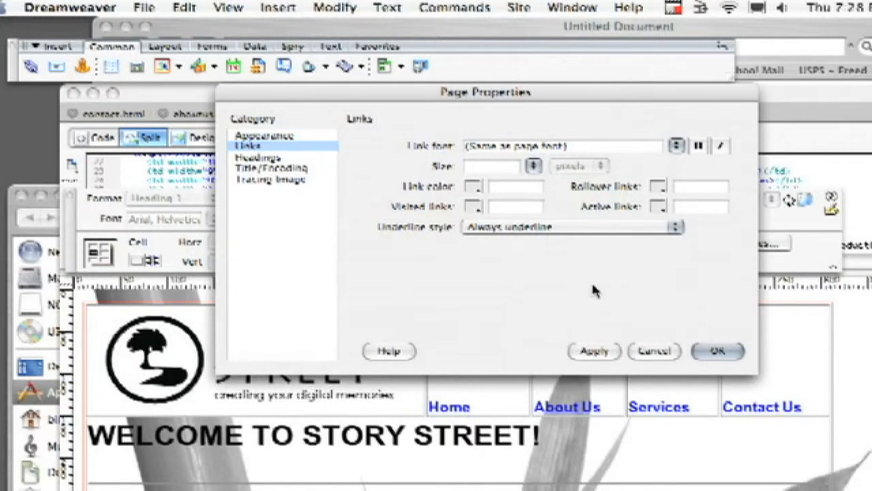
click(677, 147)
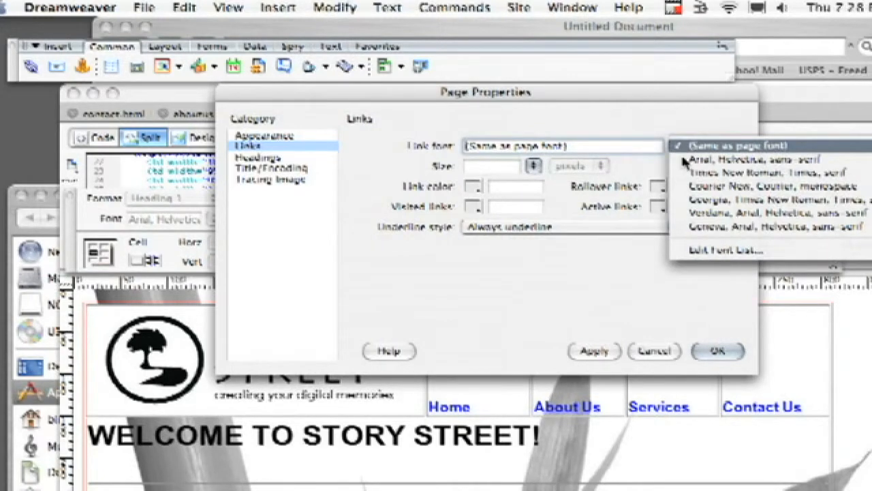
click(718, 191)
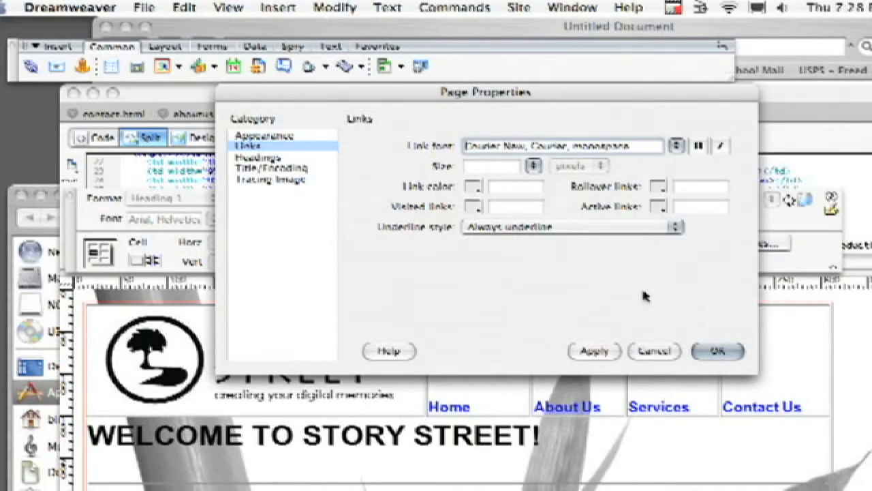
click(534, 167)
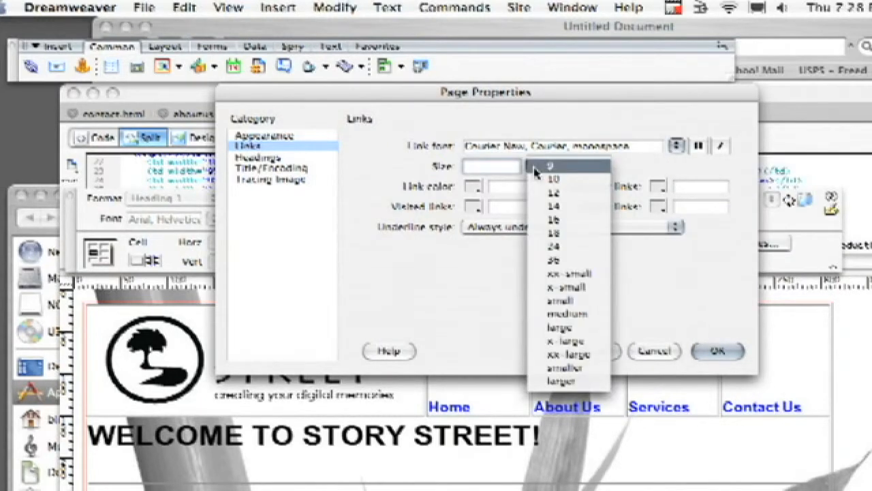
click(548, 179)
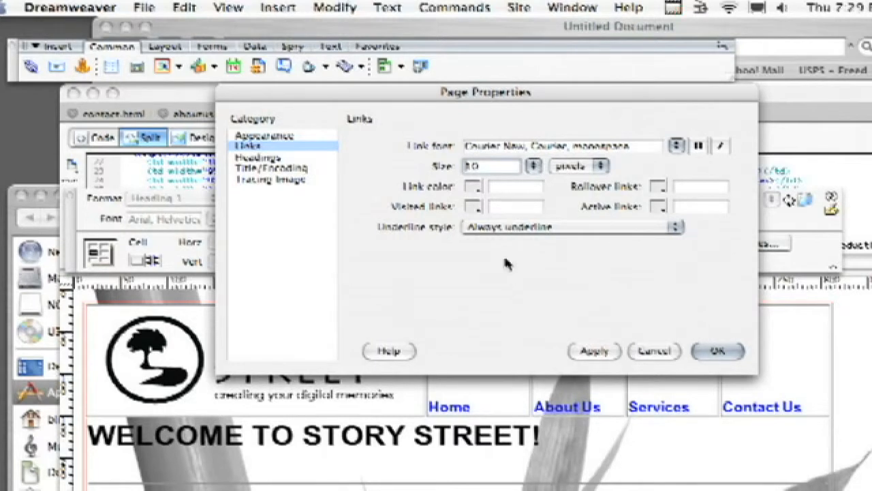
- Set the link color to #660000 and the visited links color to #666600, and apply the page properties
click(474, 187)
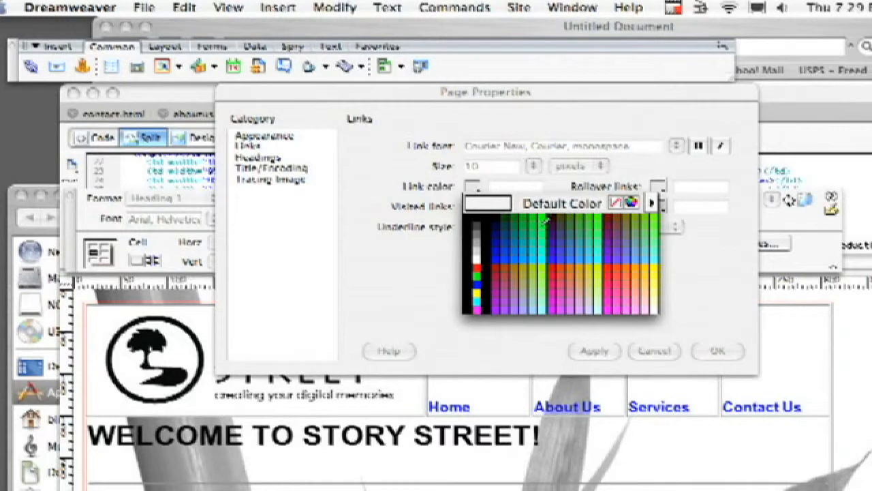
click(612, 216)
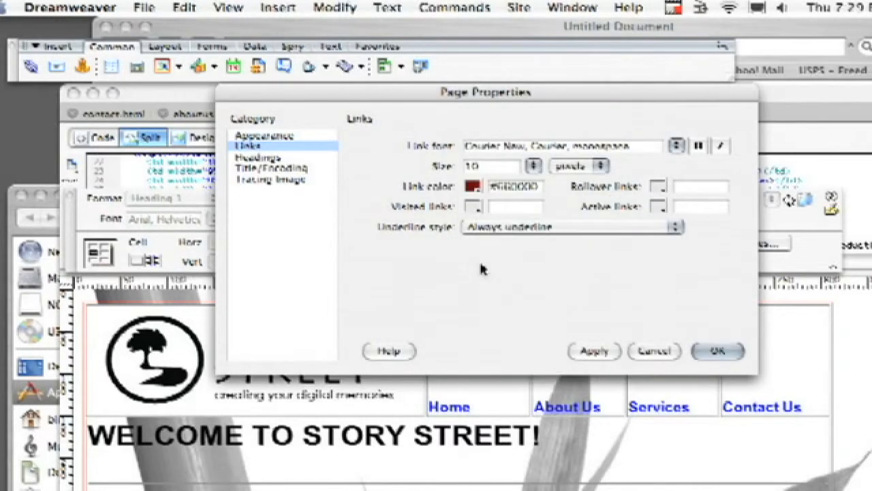
click(474, 206)
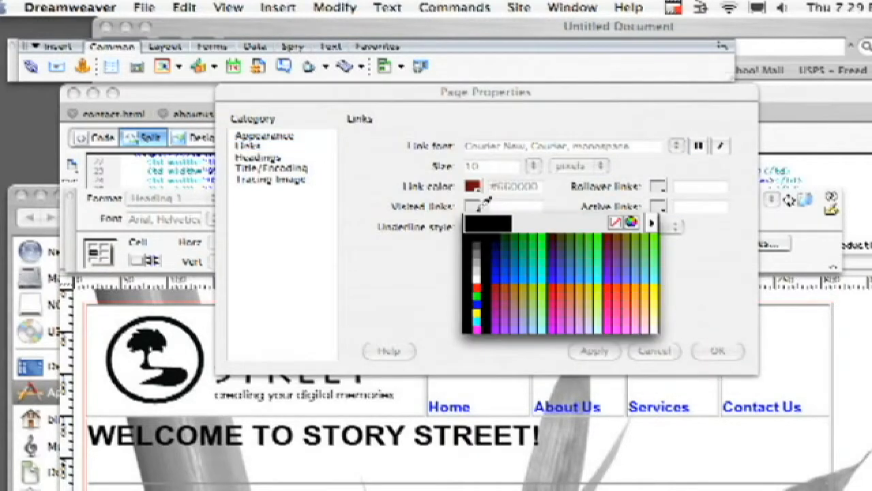
click(634, 234)
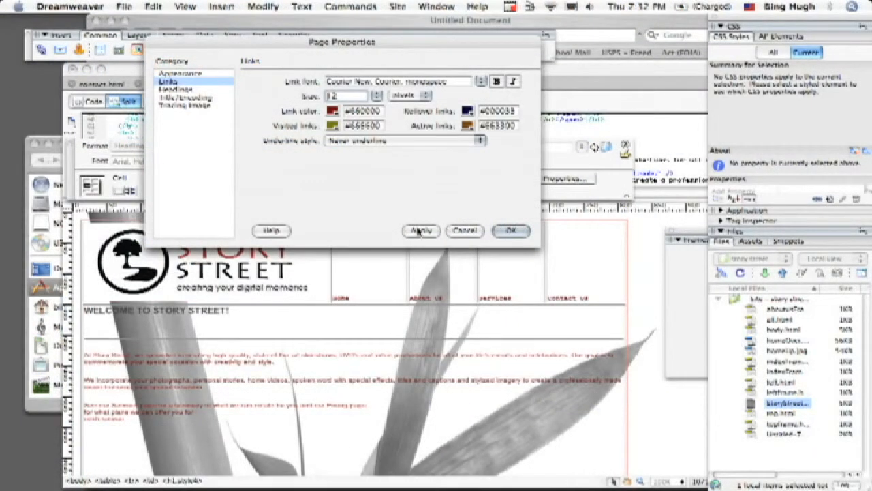
click(420, 231)
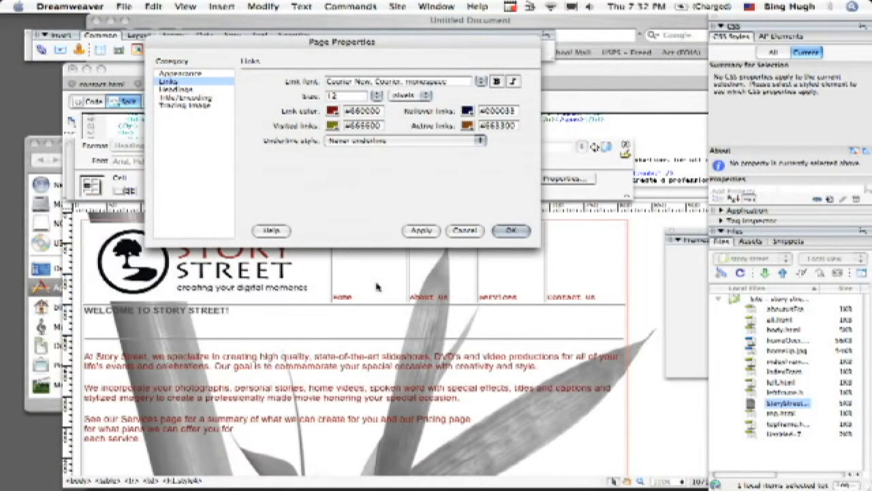
click(511, 231)
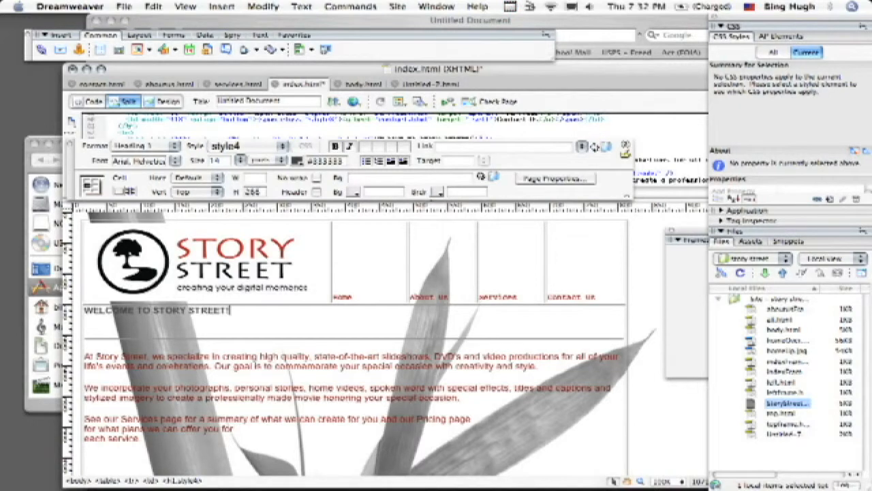
- Check the restyled links and text on the page, including in a Safari browser preview
click(338, 297)
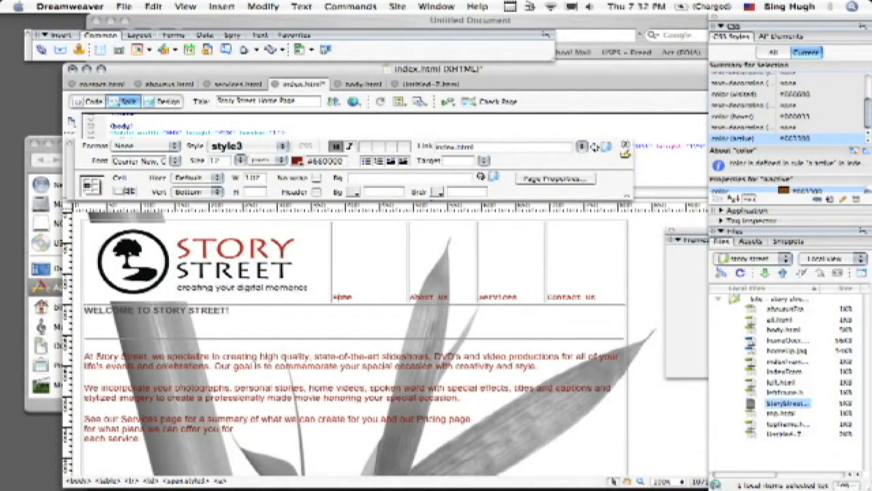
scroll(369, 344, down, 2)
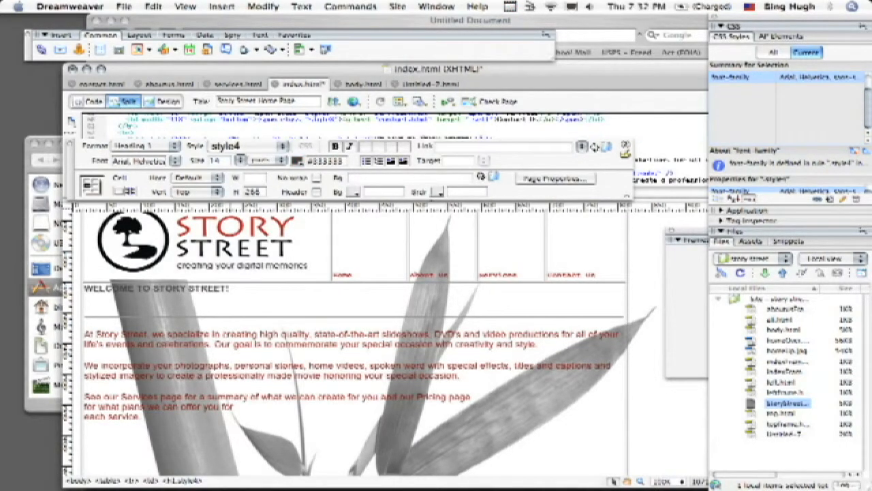
scroll(368, 340, up, 1)
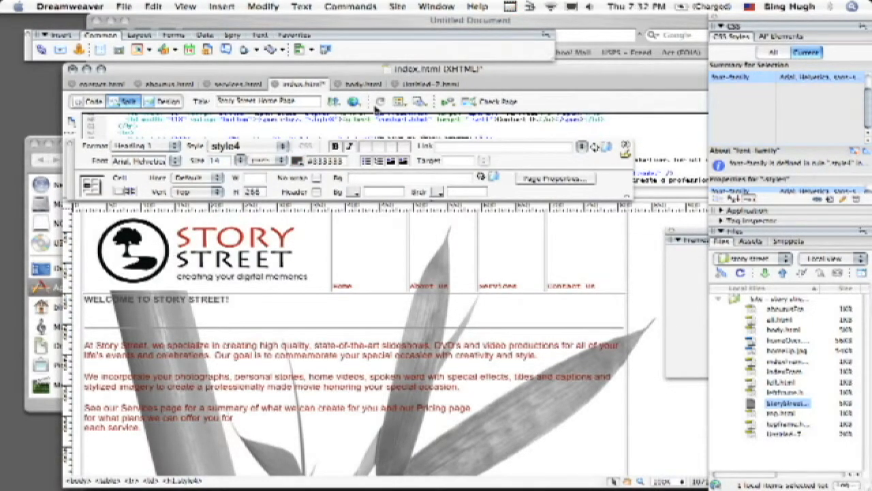
click(353, 101)
click(364, 116)
click(555, 161)
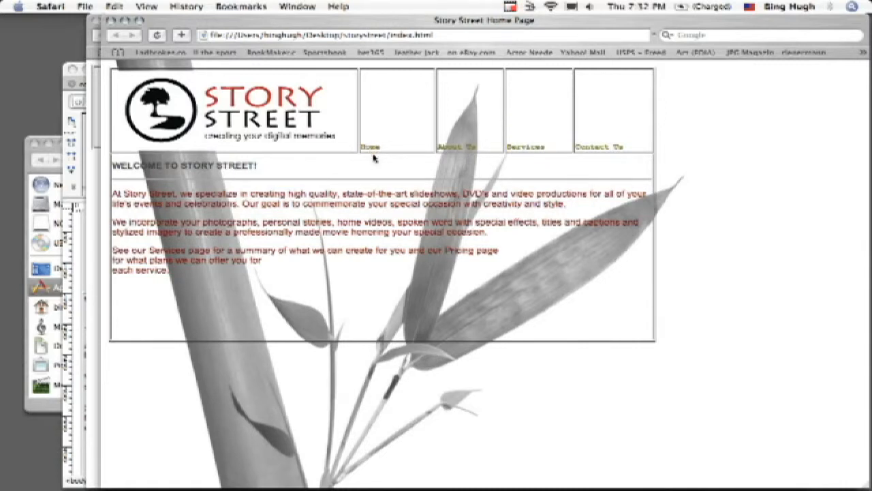
click(111, 20)
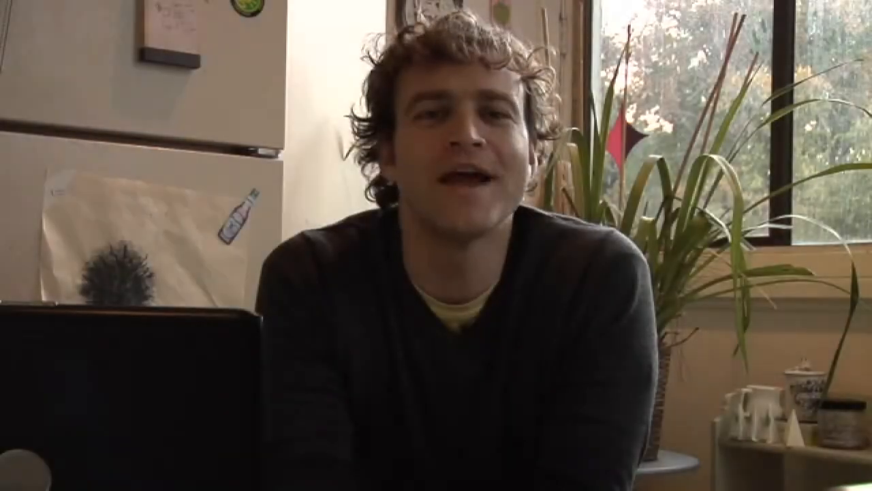